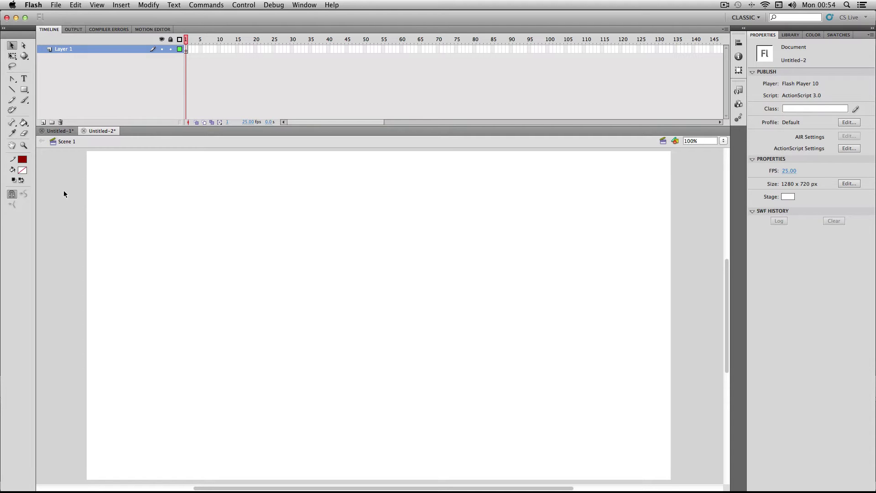
# - Draw a large dark-red, 10-point, unfilled rectangle outline on frame 1 with the Rectangle Tool
pyautogui.click(25, 90)
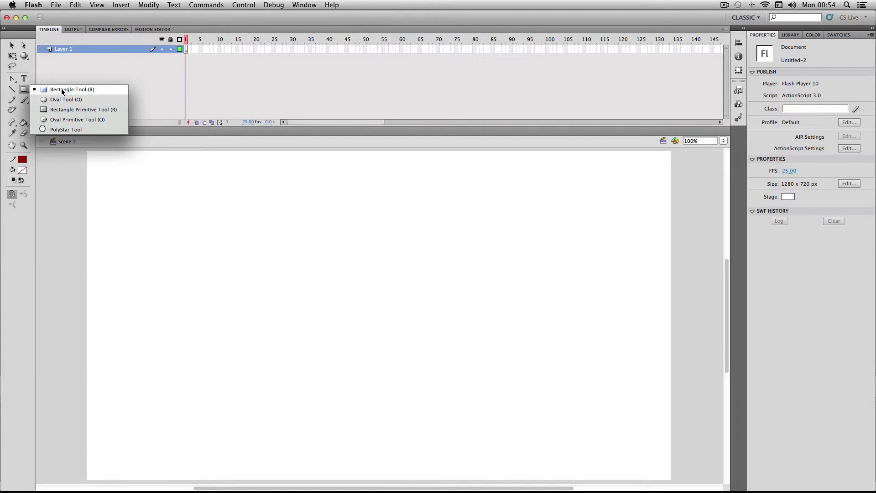
pyautogui.click(62, 89)
pyautogui.moveTo(236, 199); pyautogui.dragTo(524, 420)
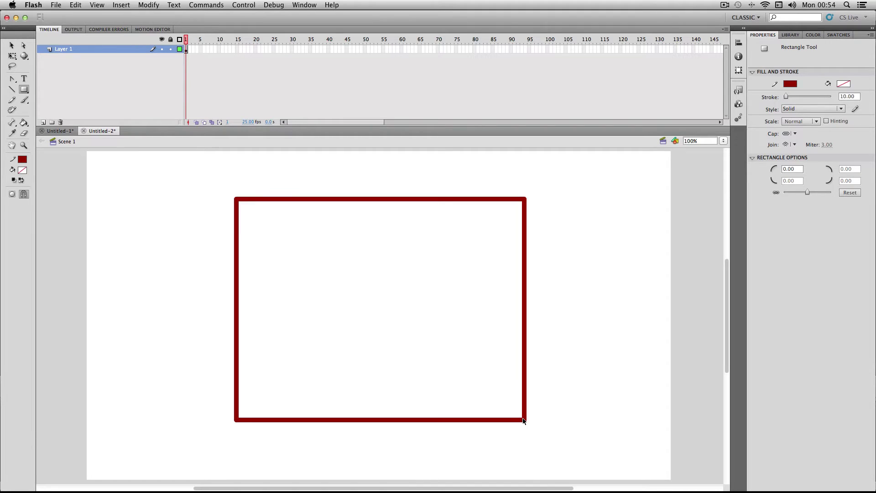
# - Insert a blank keyframe at frame 10 and turn on Onion Skin to show the rectangle
pyautogui.rightClick(218, 49)
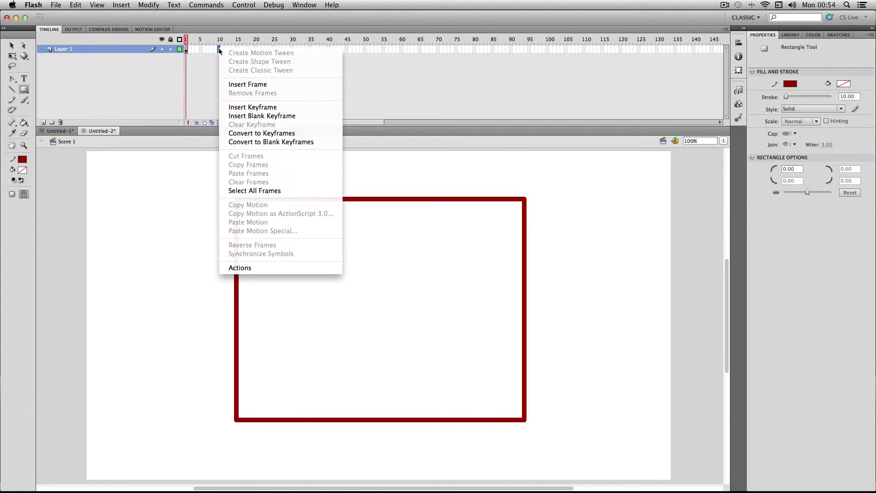
pyautogui.click(242, 116)
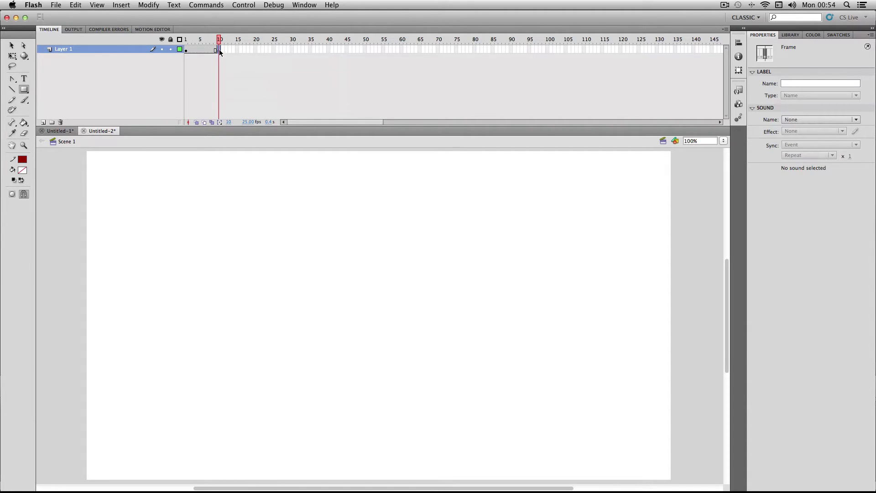
pyautogui.click(196, 123)
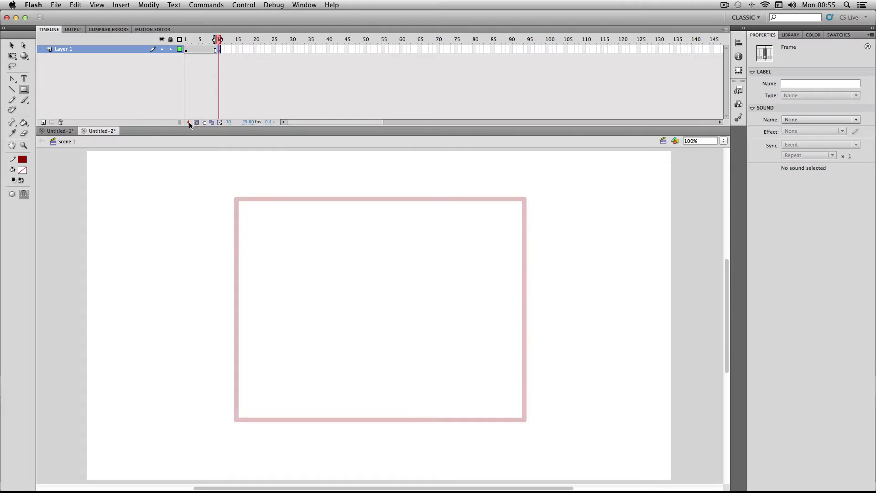
# - Draw a 593 × 593 circle with the Oval Tool and centre it over the faded rectangle
pyautogui.click(23, 90)
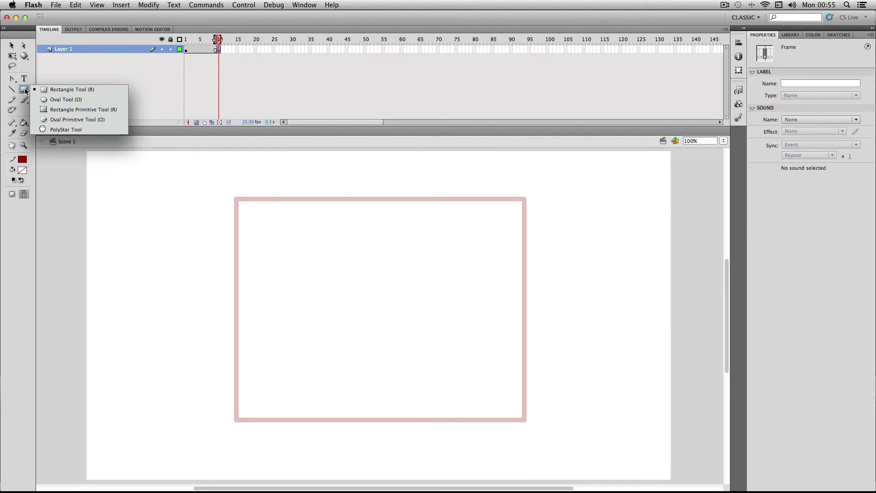
pyautogui.click(56, 101)
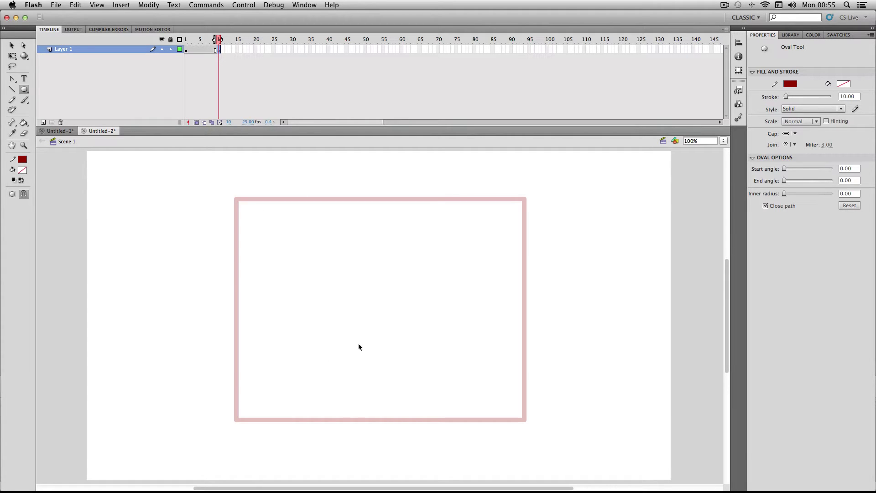
pyautogui.moveTo(223, 182)
pyautogui.mouseDown()
pyautogui.moveTo(293, 263)
pyautogui.moveTo(449, 359)
pyautogui.moveTo(541, 381)
pyautogui.moveTo(487, 351)
pyautogui.moveTo(495, 353)
pyautogui.mouseUp()
pyautogui.press('v')
pyautogui.click(446, 215)
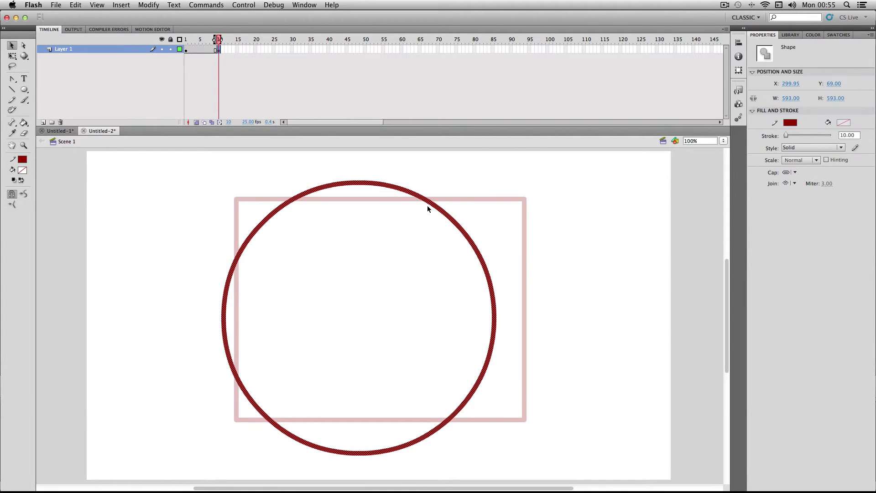
pyautogui.moveTo(428, 206); pyautogui.dragTo(454, 195)
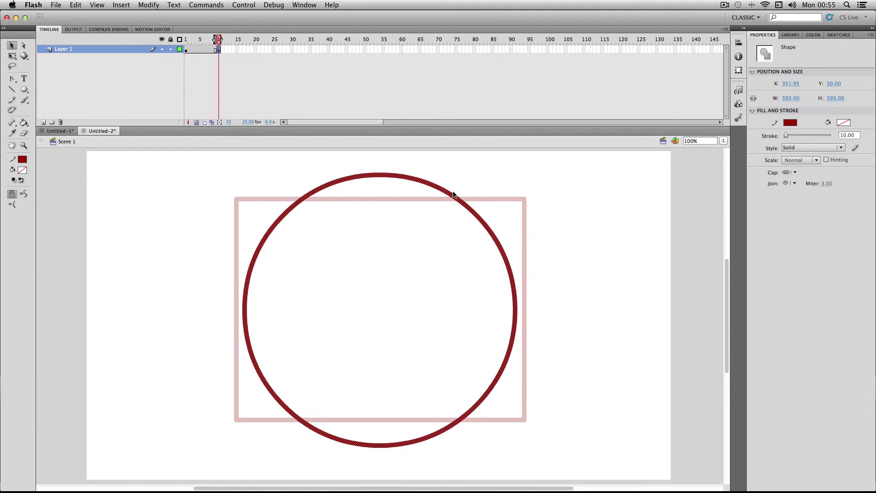
# - Turn off Onion Skin and apply Create Shape Tween to frames 1–10
pyautogui.click(547, 229)
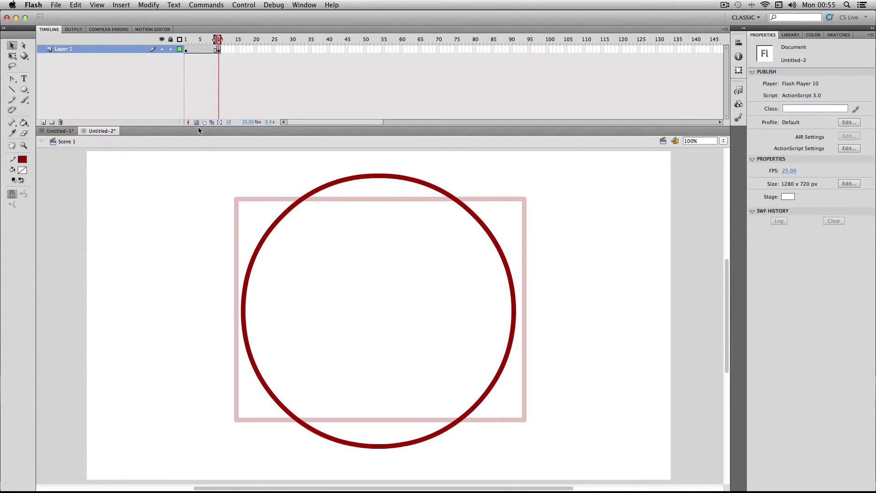
pyautogui.click(196, 122)
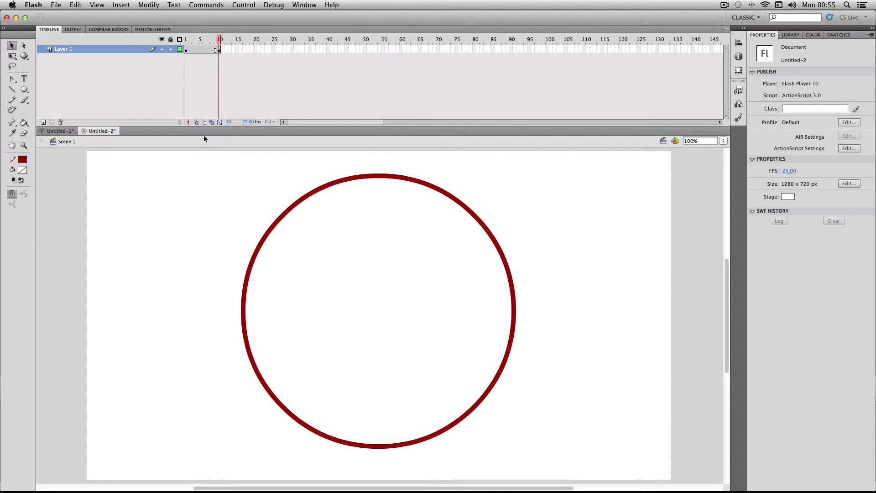
pyautogui.moveTo(187, 50); pyautogui.dragTo(219, 52)
pyautogui.rightClick(219, 51)
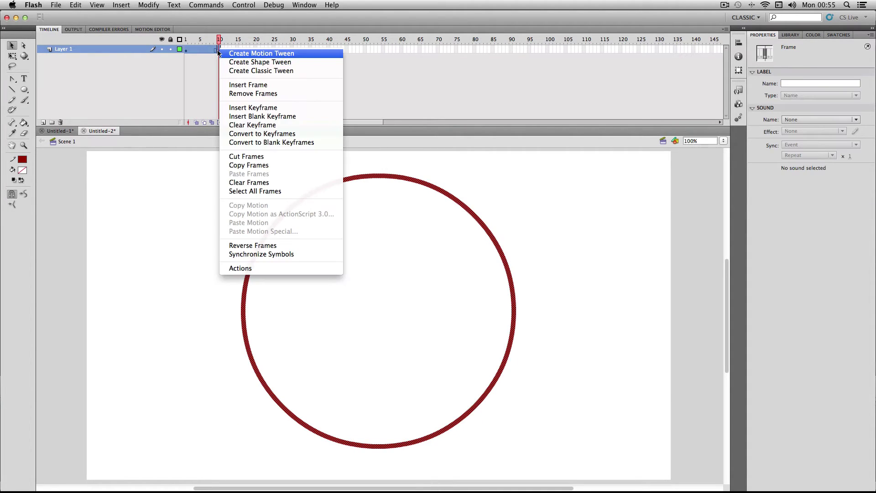
pyautogui.click(257, 67)
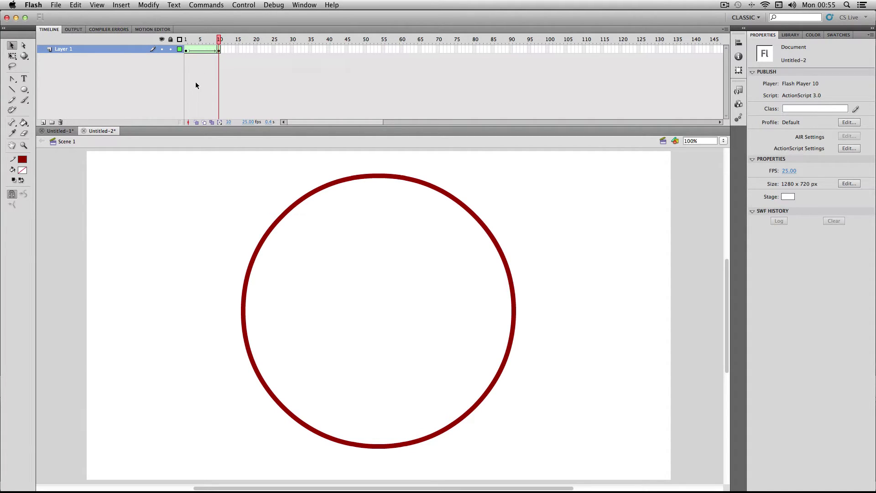
# - Play the rectangle-to-circle tween several times, then select all frames and undo the tween
pyautogui.press('Return')
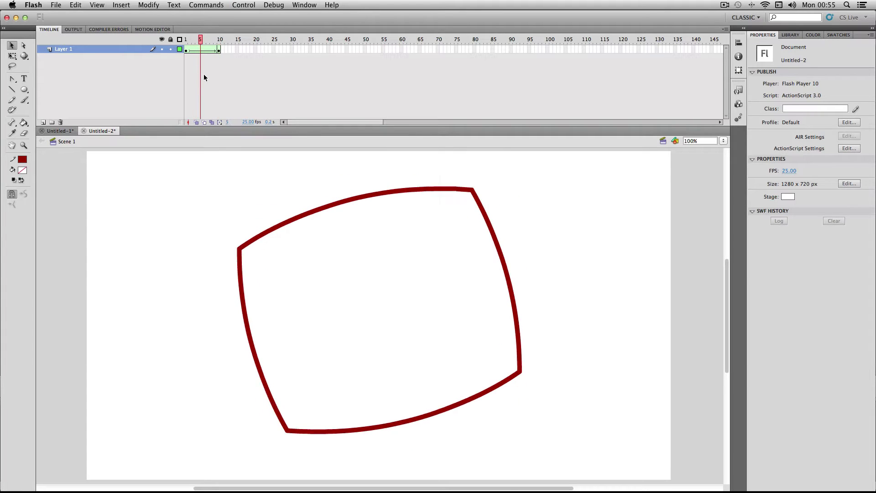
pyautogui.press('Return')
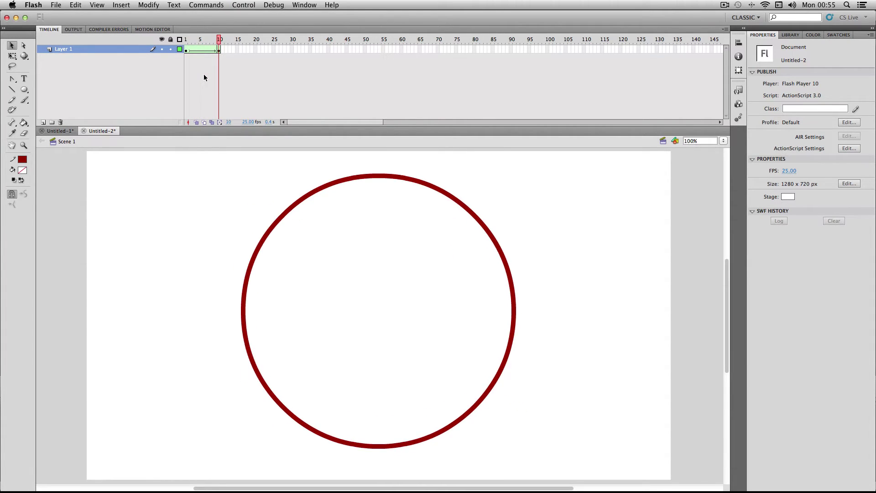
pyautogui.press('Return')
pyautogui.press('Return')
pyautogui.press('Return')
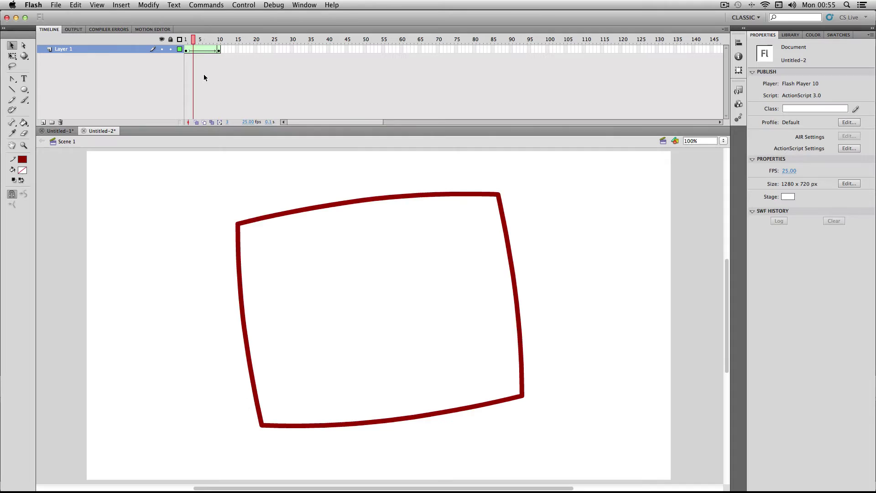
pyautogui.press('Return')
pyautogui.press('Return')
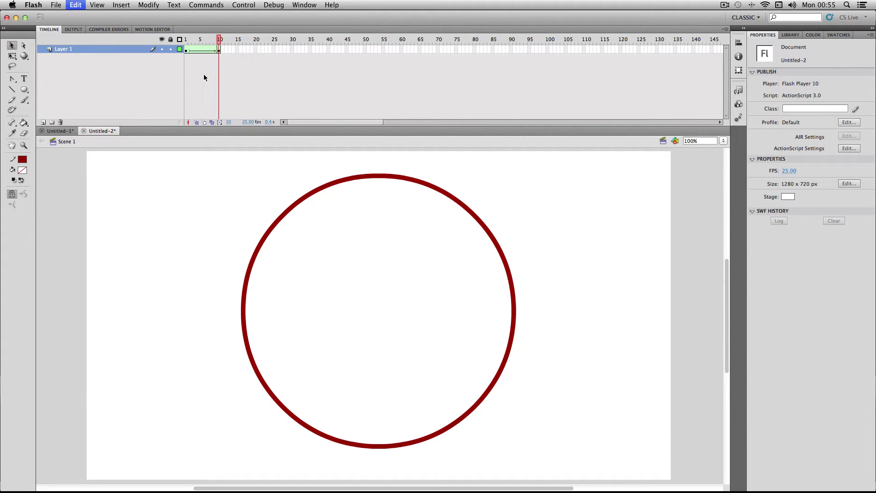
pyautogui.press('super+alt+a')
pyautogui.press('super+z')
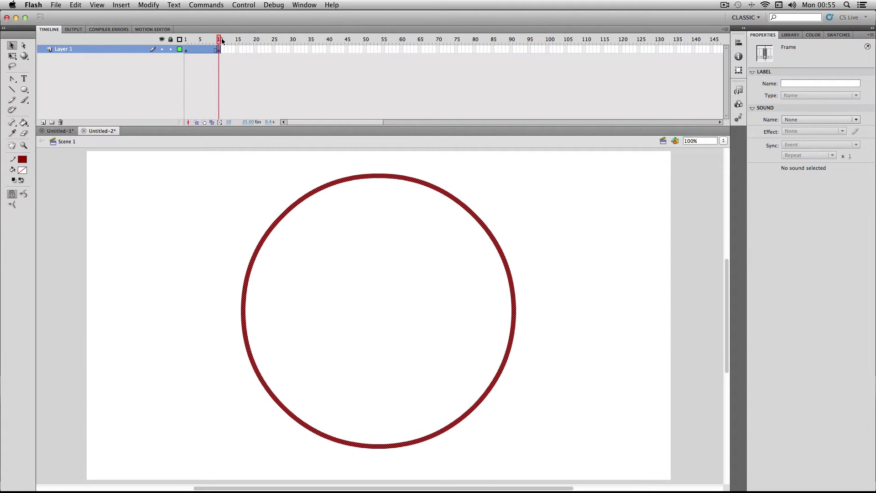
# - Insert a blank keyframe at frame 20 and turn on Onion Skin to show the circle
pyautogui.click(186, 40)
pyautogui.moveTo(186, 39); pyautogui.dragTo(221, 30)
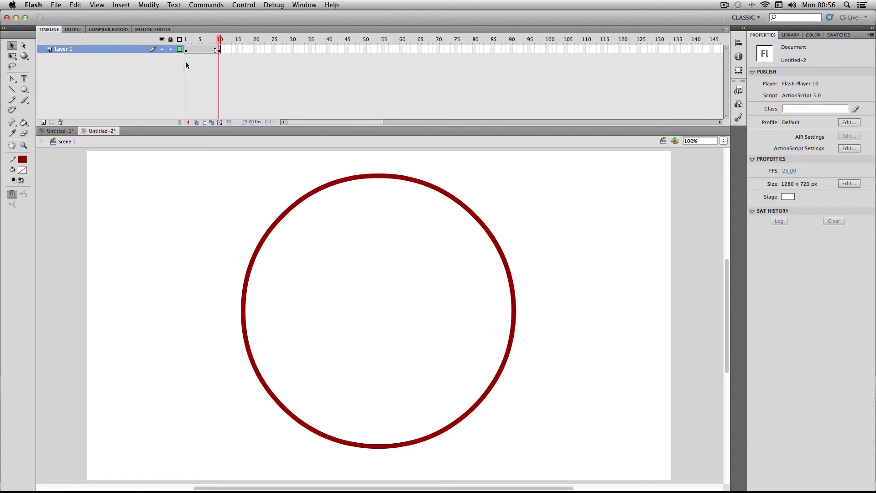
pyautogui.rightClick(255, 49)
pyautogui.click(307, 116)
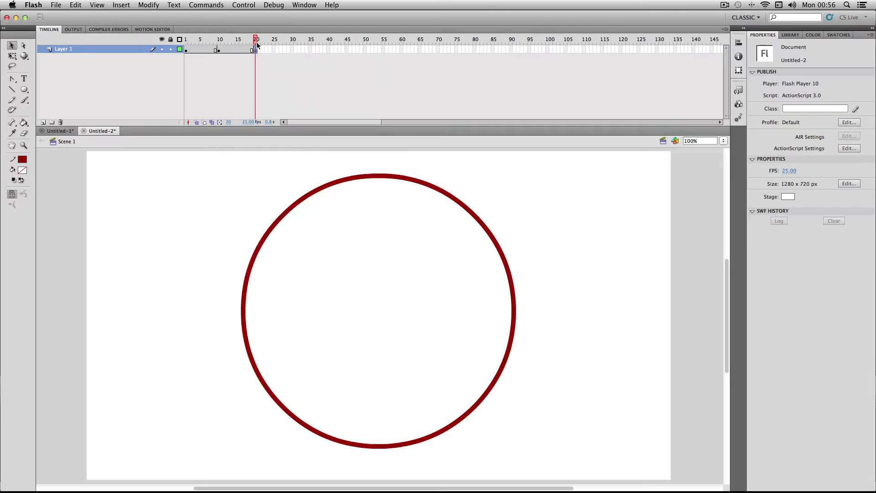
pyautogui.click(196, 123)
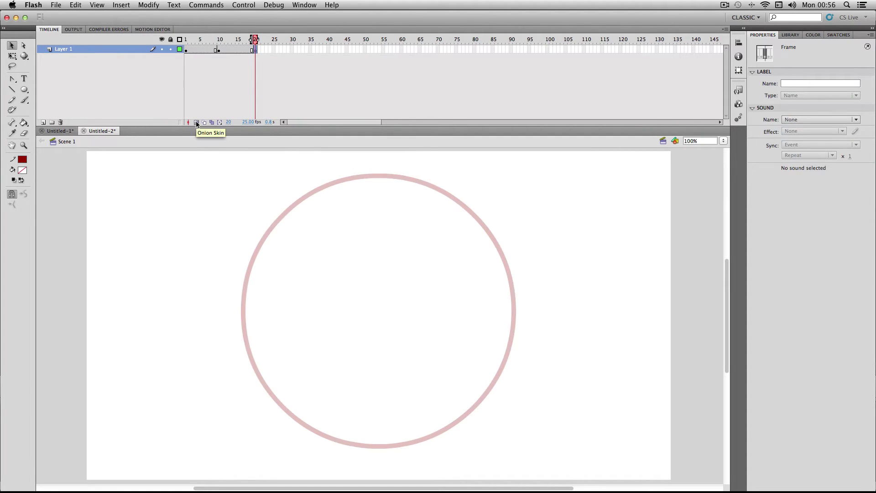
# - Draw a 564.75 × 541.55 pentagon with the PolyStar tool and centre it over the circle
pyautogui.click(25, 91)
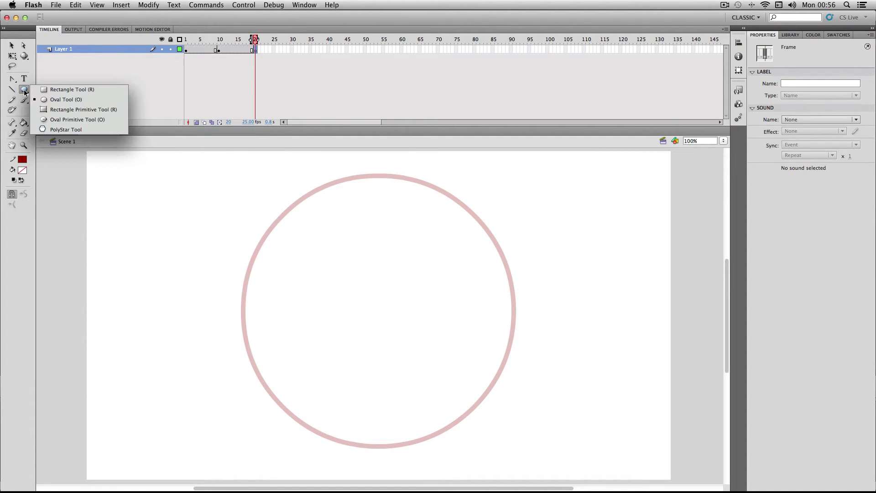
pyautogui.click(73, 130)
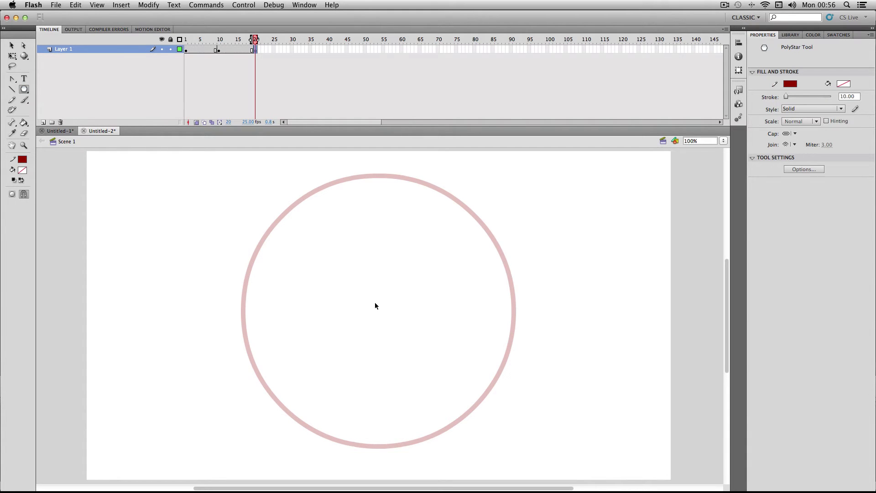
pyautogui.moveTo(374, 303); pyautogui.dragTo(503, 258)
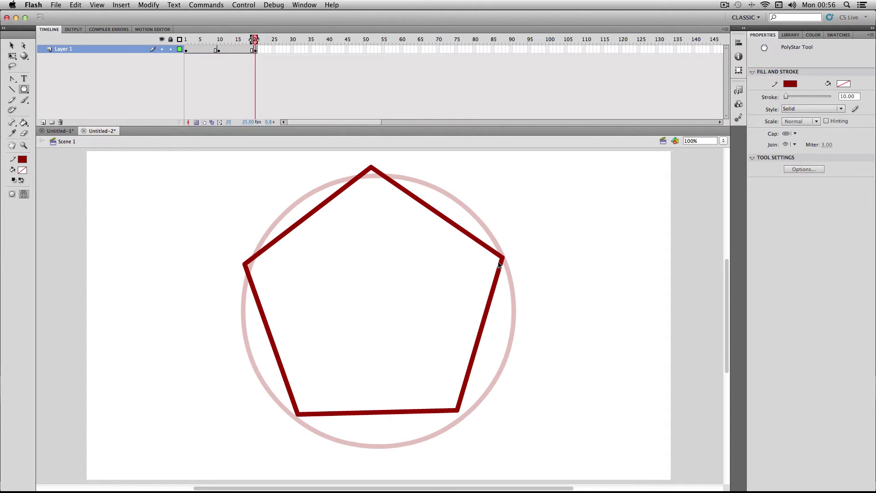
pyautogui.press('v')
pyautogui.doubleClick(432, 209)
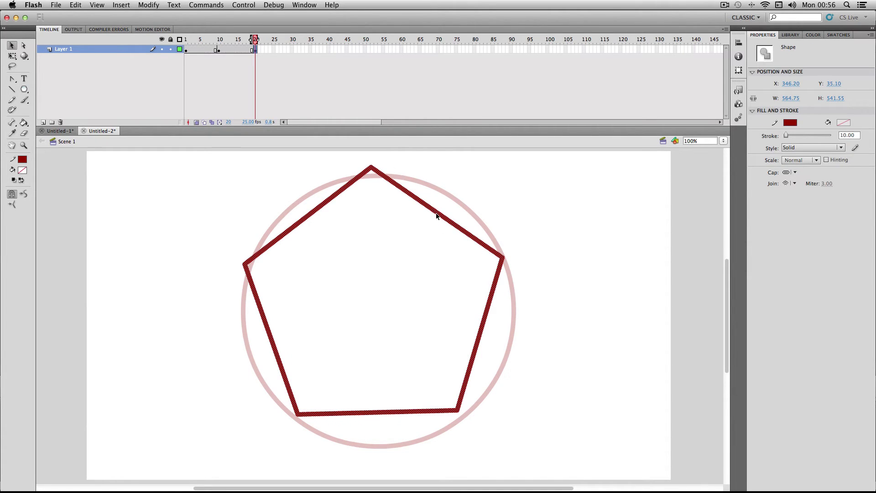
pyautogui.moveTo(435, 213)
pyautogui.mouseDown()
pyautogui.moveTo(447, 219)
pyautogui.moveTo(437, 221)
pyautogui.mouseUp()
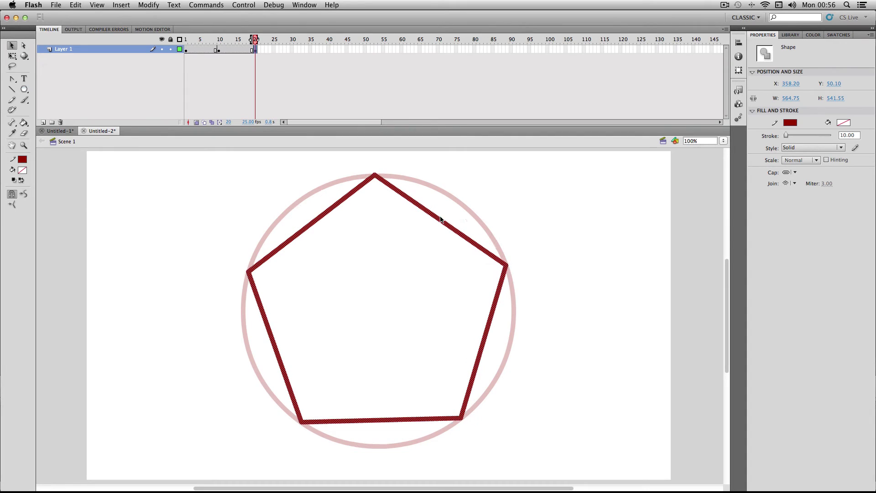
# - Turn off Onion Skin, shape-tween frames 1–20, and play the rectangle→circle→pentagon animation
pyautogui.click(196, 122)
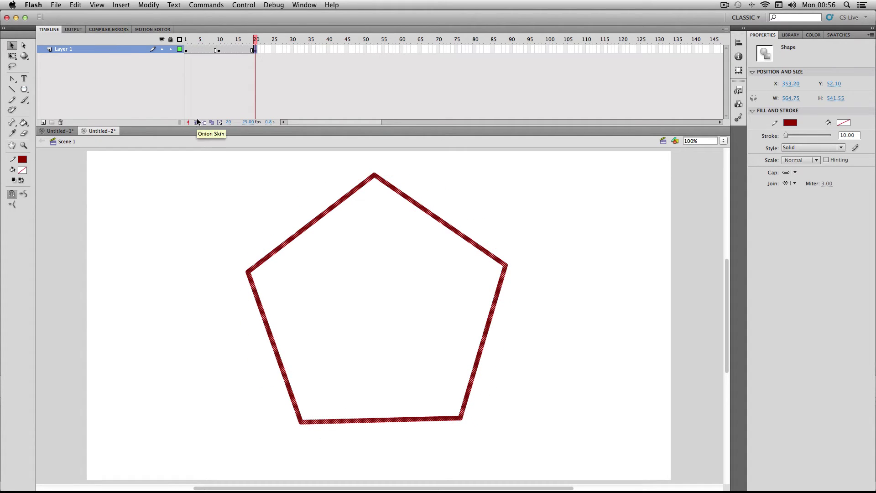
pyautogui.moveTo(186, 51); pyautogui.dragTo(254, 50)
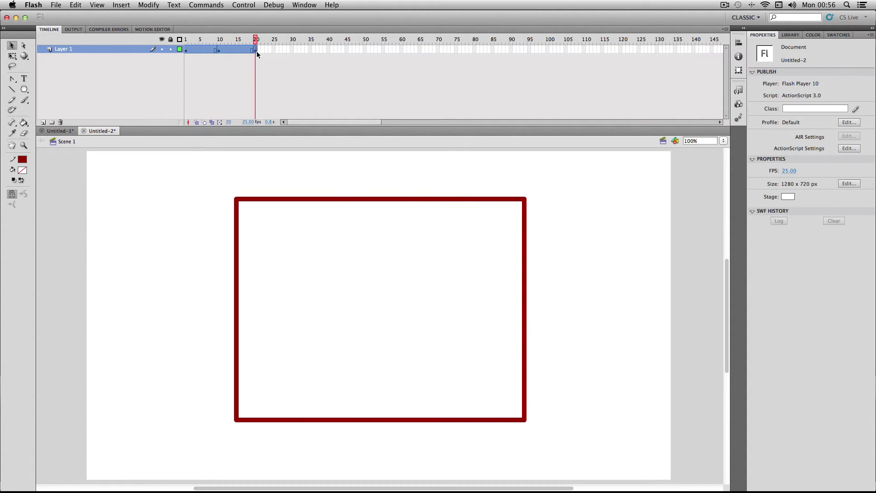
pyautogui.rightClick(254, 50)
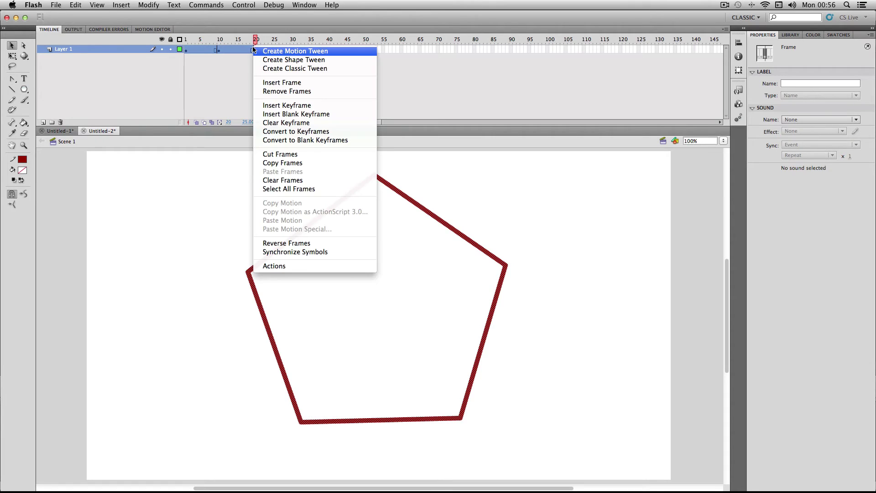
pyautogui.click(279, 60)
pyautogui.click(220, 86)
pyautogui.press('Return')
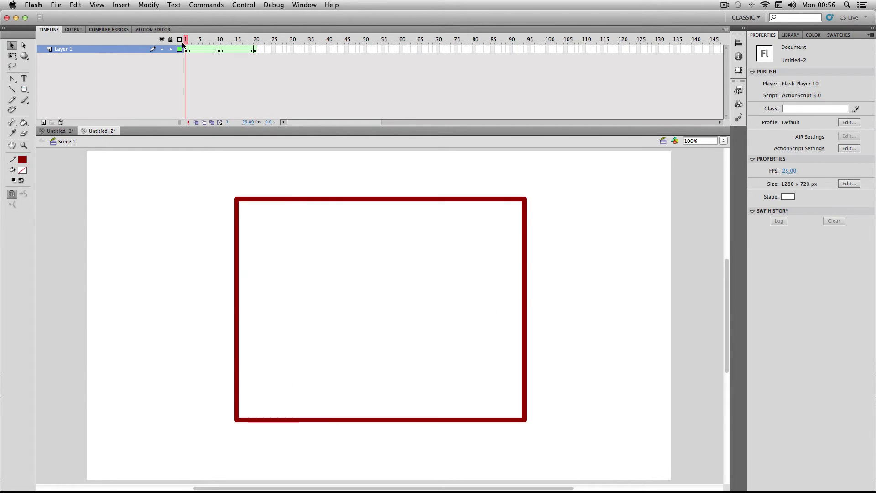
pyautogui.moveTo(187, 39); pyautogui.dragTo(283, 31)
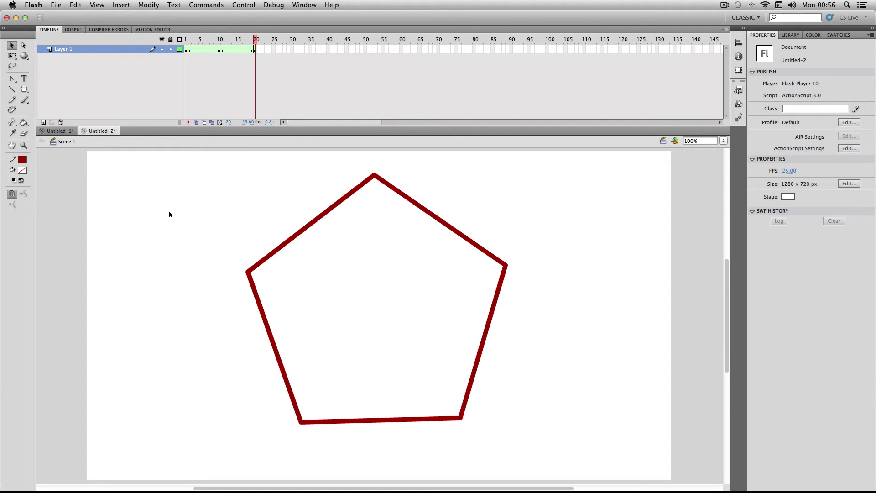
# - Switch to Untitled-1 and play its octagon (frame 1) and house (frame 15) from the start
pyautogui.click(61, 131)
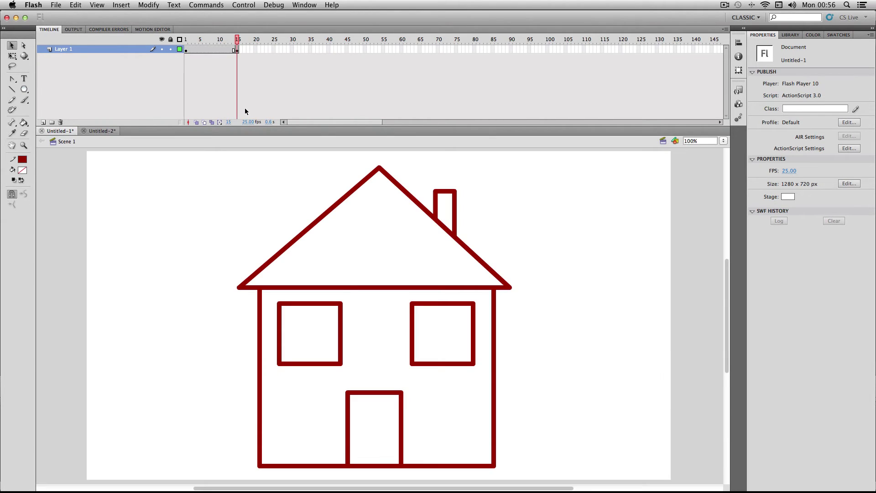
pyautogui.moveTo(195, 44); pyautogui.dragTo(178, 49)
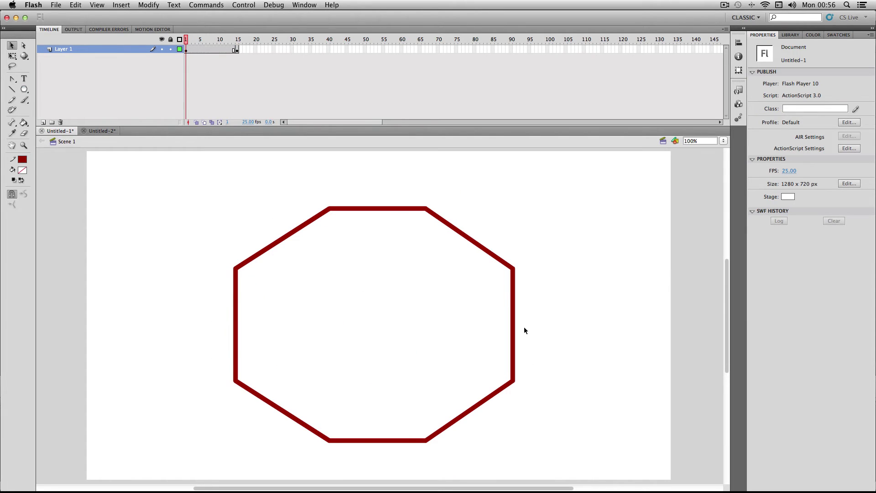
pyautogui.press('Return')
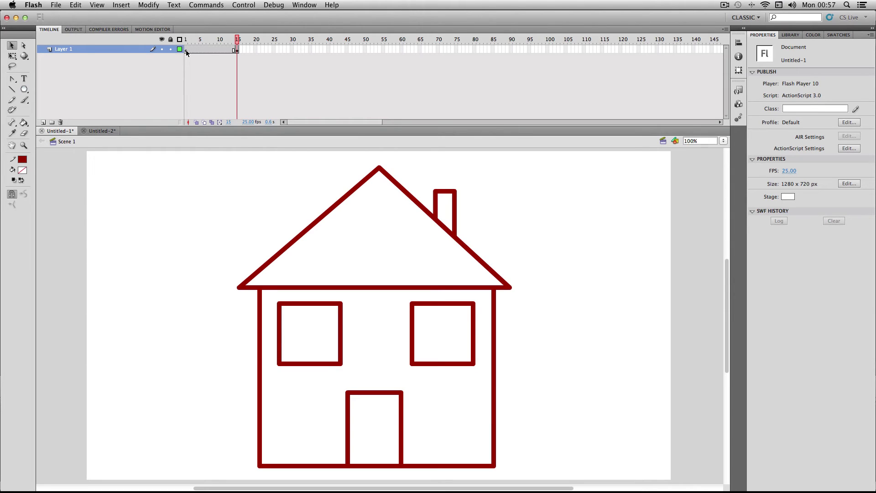
# - Apply Create Shape Tween to frames 1–15 of Layer 1
pyautogui.moveTo(187, 53); pyautogui.dragTo(236, 51)
pyautogui.rightClick(236, 50)
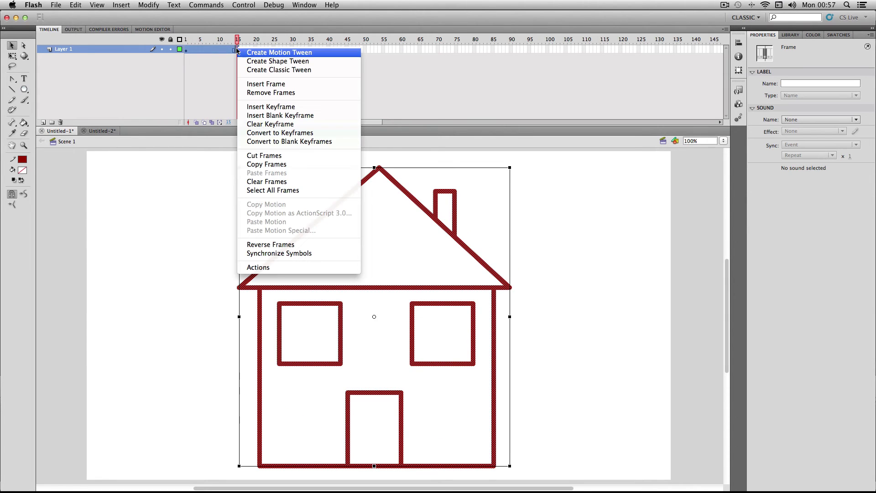
pyautogui.click(258, 61)
# - Play and scrub the octagon-to-house morph between frames 1 and 15
pyautogui.press('Return')
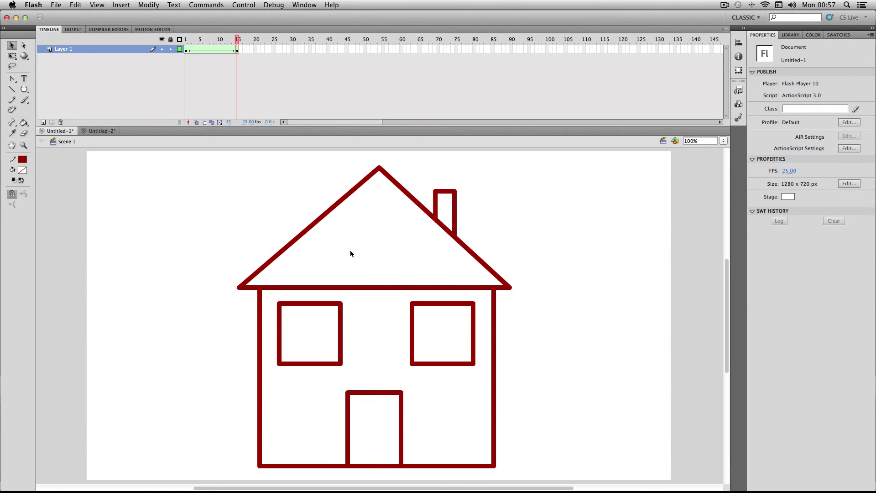
pyautogui.press('Return')
pyautogui.press('Return')
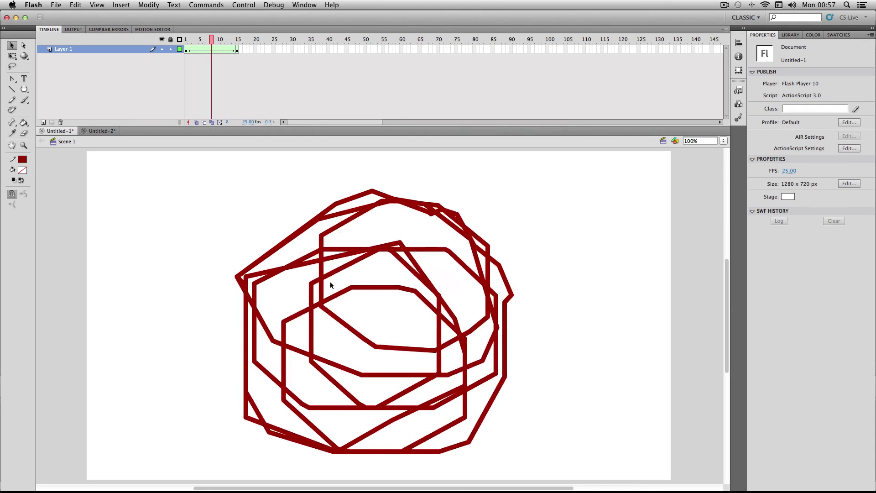
pyautogui.click(185, 39)
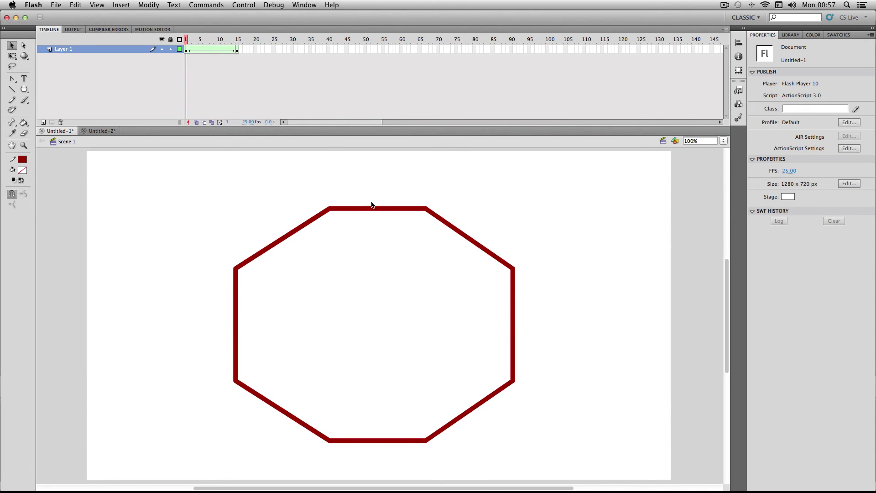
pyautogui.click(237, 41)
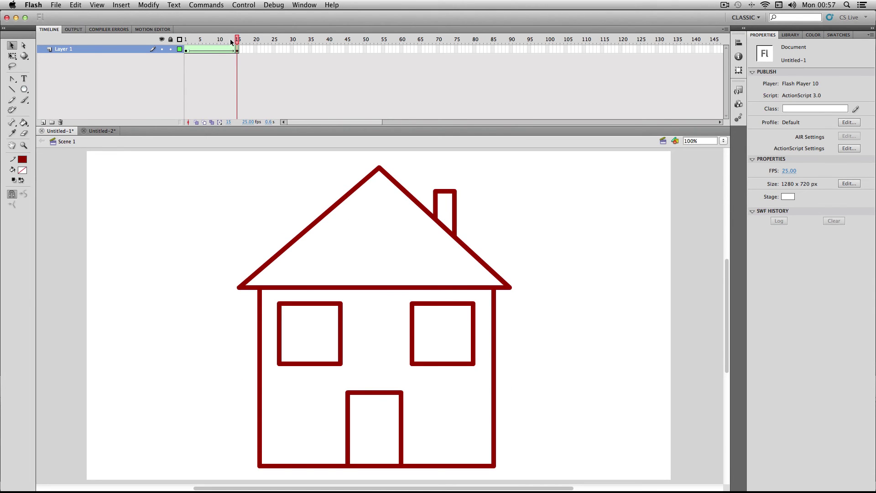
pyautogui.moveTo(231, 41); pyautogui.dragTo(207, 51)
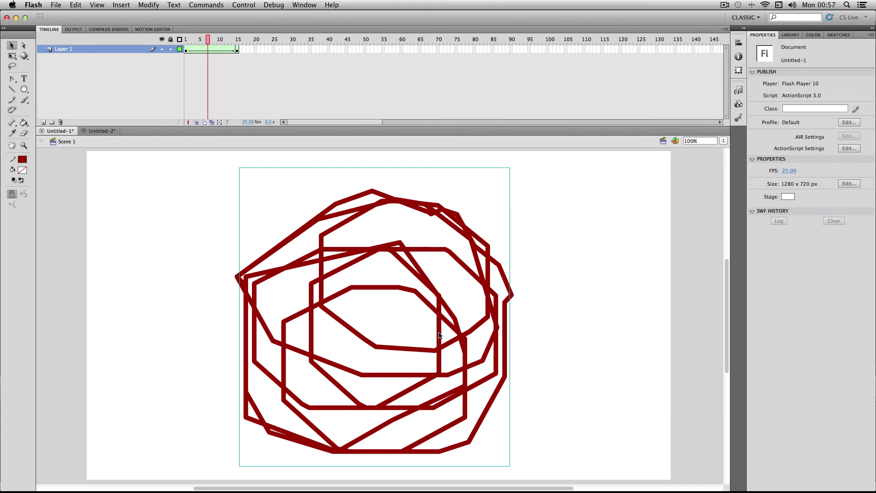
pyautogui.press(',')
pyautogui.press(',')
pyautogui.press(',')
pyautogui.press(',')
pyautogui.press(',')
pyautogui.press(',')
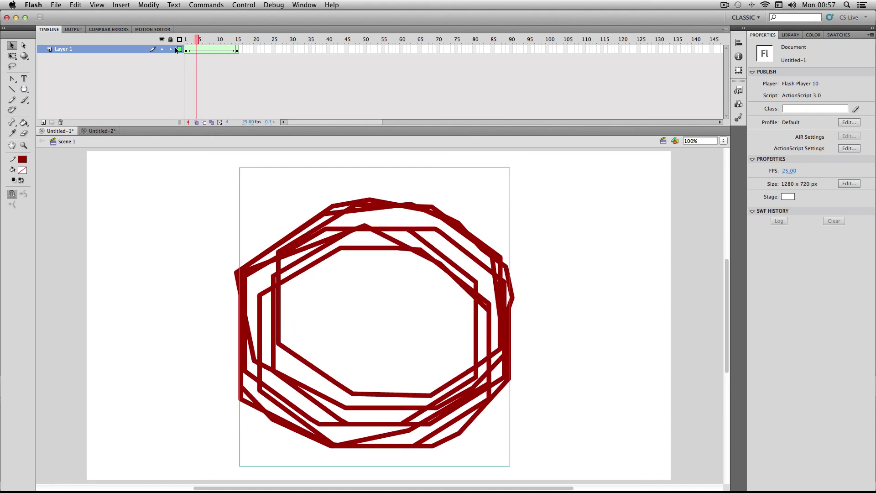
pyautogui.press('.')
pyautogui.press('.')
pyautogui.press('Return')
pyautogui.press('Return')
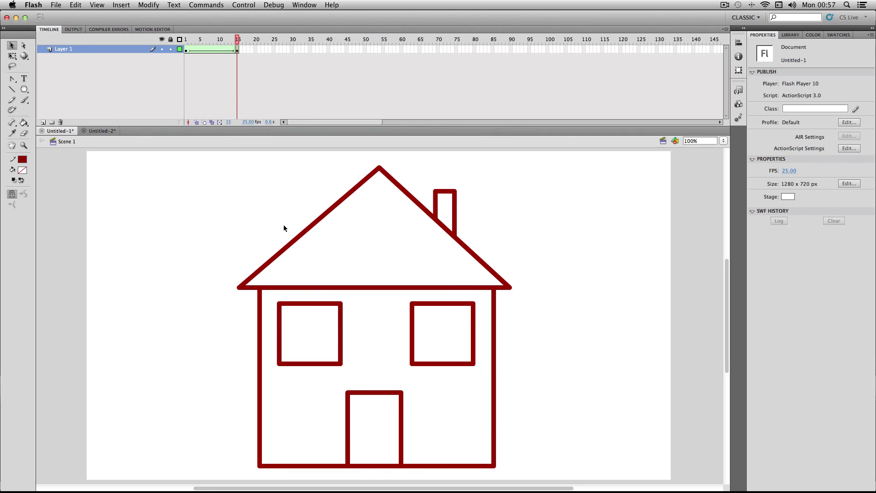
# - Switch to Untitled-2, play the rectangle-to-pentagon morph from frame 1, and scrub back to frame 12
pyautogui.click(102, 130)
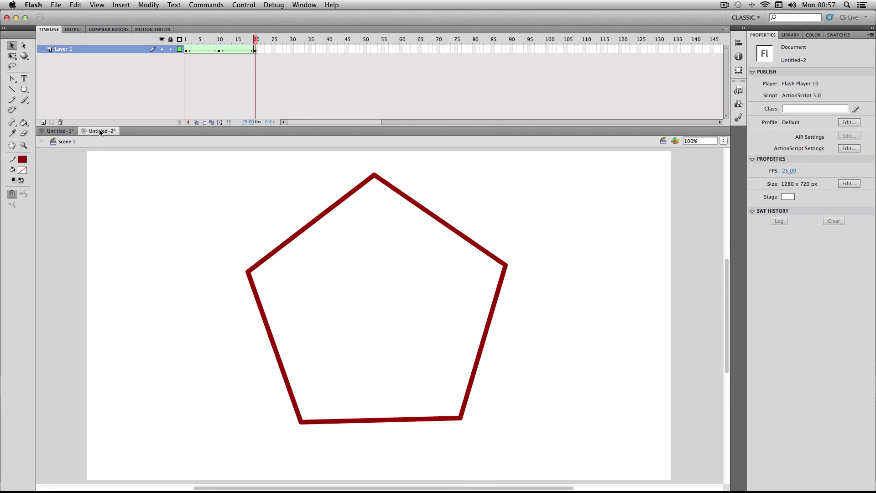
pyautogui.click(240, 46)
pyautogui.moveTo(239, 46); pyautogui.dragTo(178, 48)
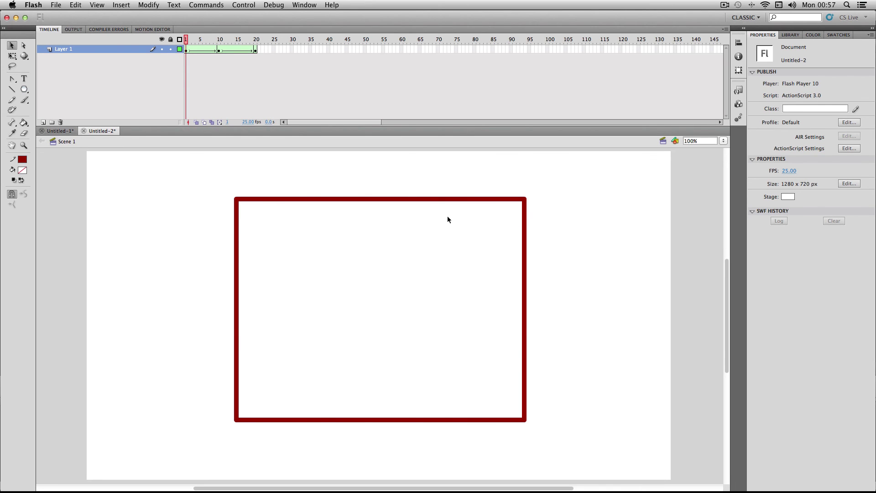
pyautogui.press('Return')
pyautogui.moveTo(256, 49)
pyautogui.mouseDown()
pyautogui.moveTo(188, 51)
pyautogui.moveTo(256, 57)
pyautogui.mouseUp()
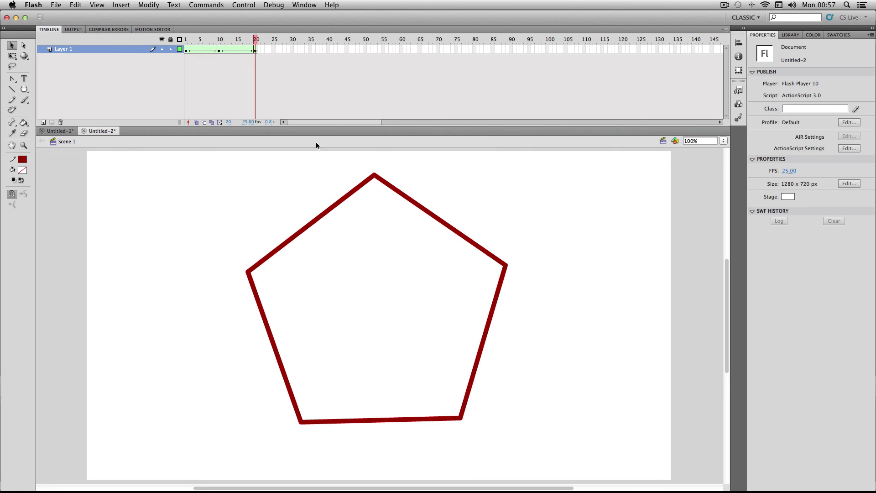